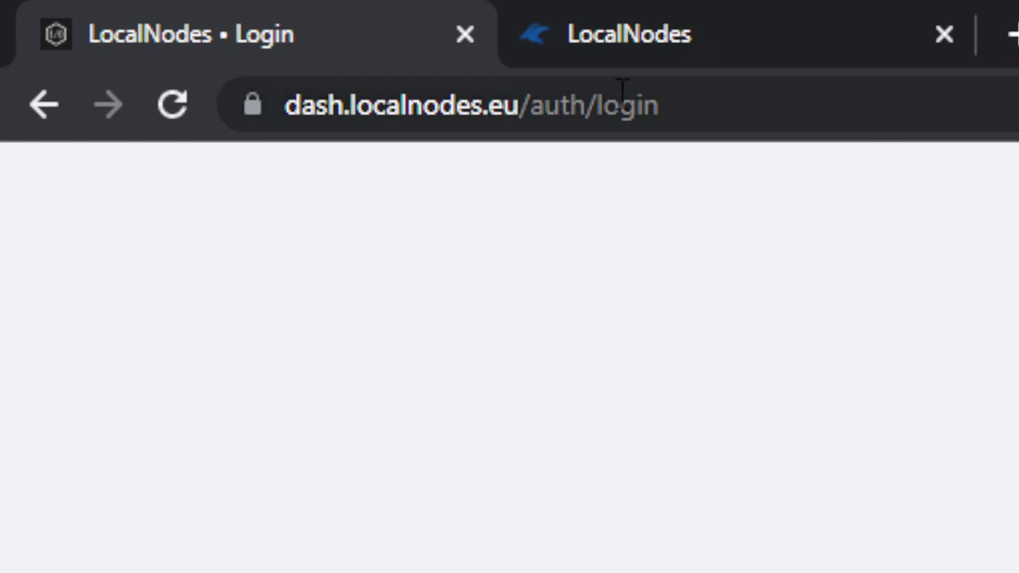
# Log in to the dashboard at dash.localnodes.eu with Discord and authorize LocalNodes Verfiy to access the account.
pyautogui.click(520, 105)
pyautogui.moveTo(520, 105); pyautogui.dragTo(285, 102)
pyautogui.click(538, 220)
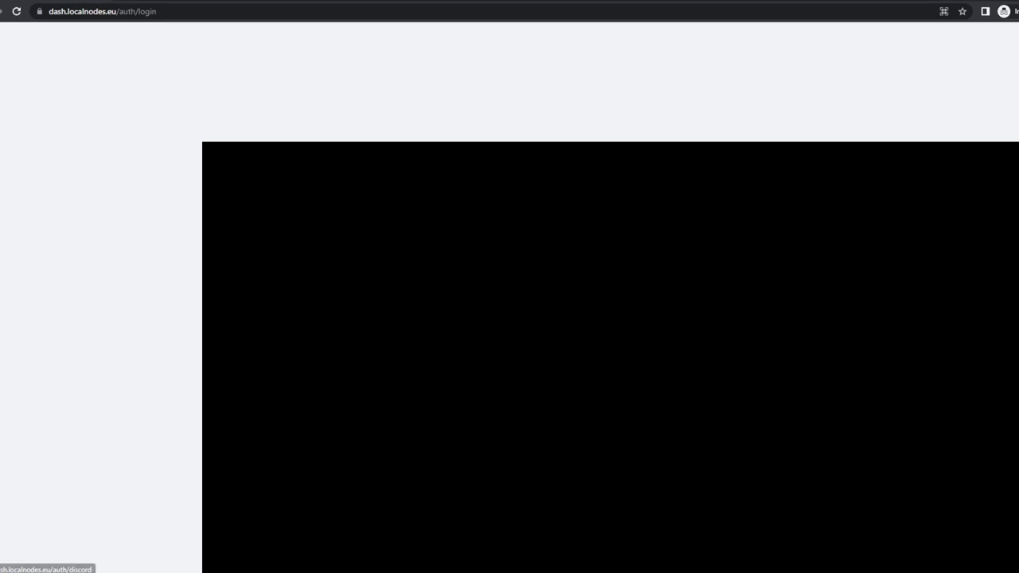
pyautogui.click(607, 323)
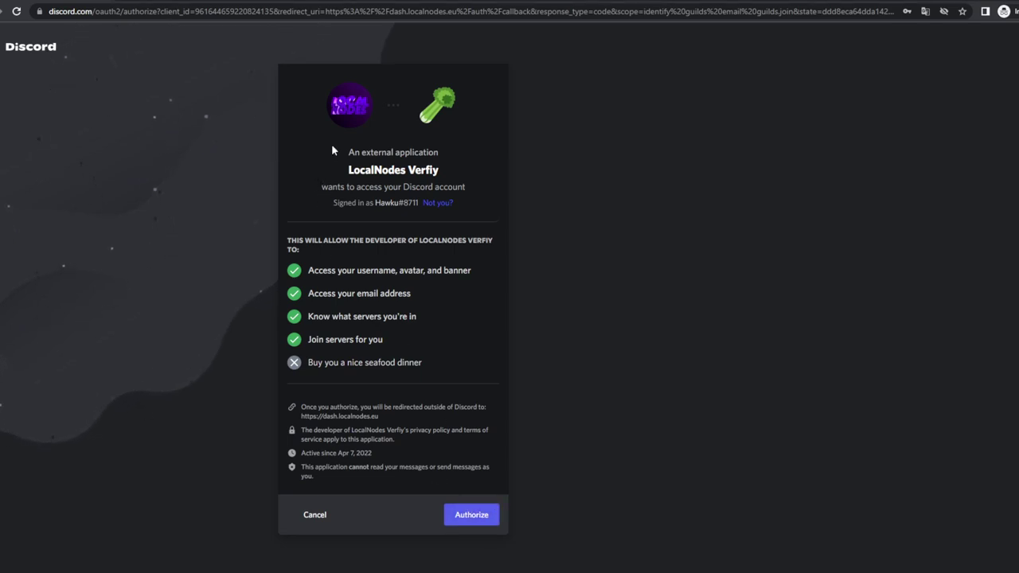
pyautogui.click(486, 517)
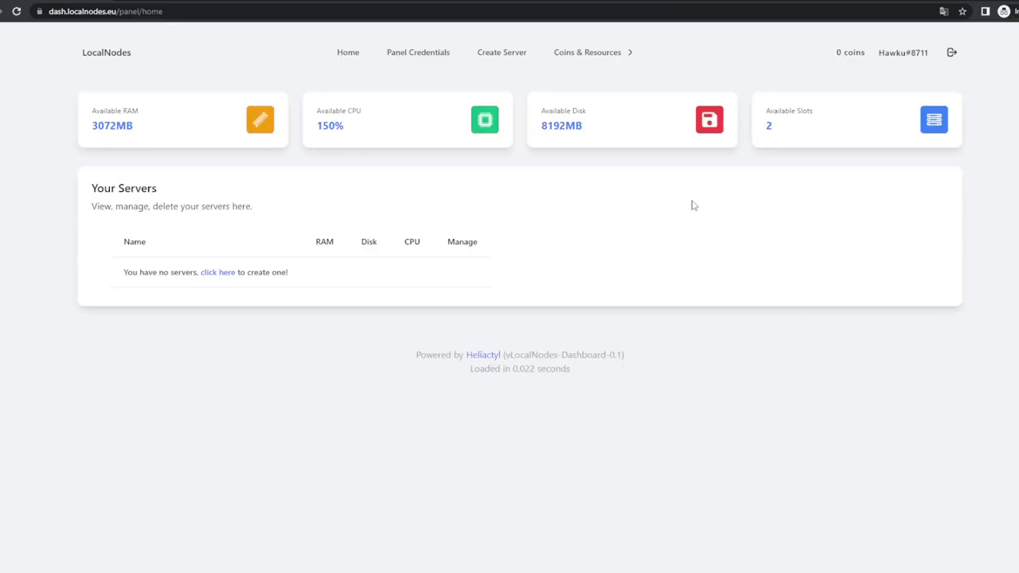
# Examine the available RAM, CPU, disk and server slots on the dashboard's home page.
pyautogui.moveTo(165, 120); pyautogui.dragTo(674, 114)
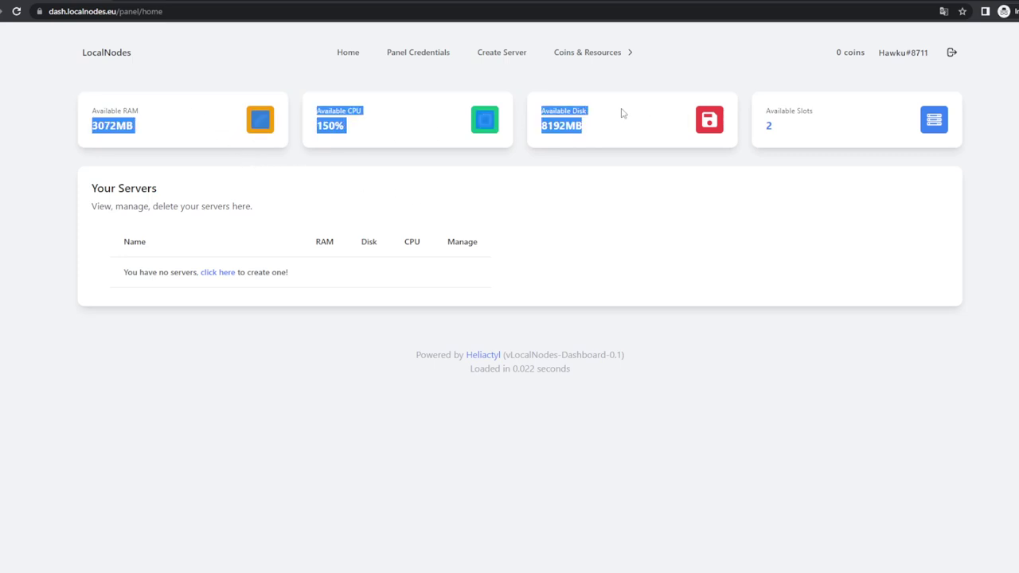
pyautogui.click(580, 109)
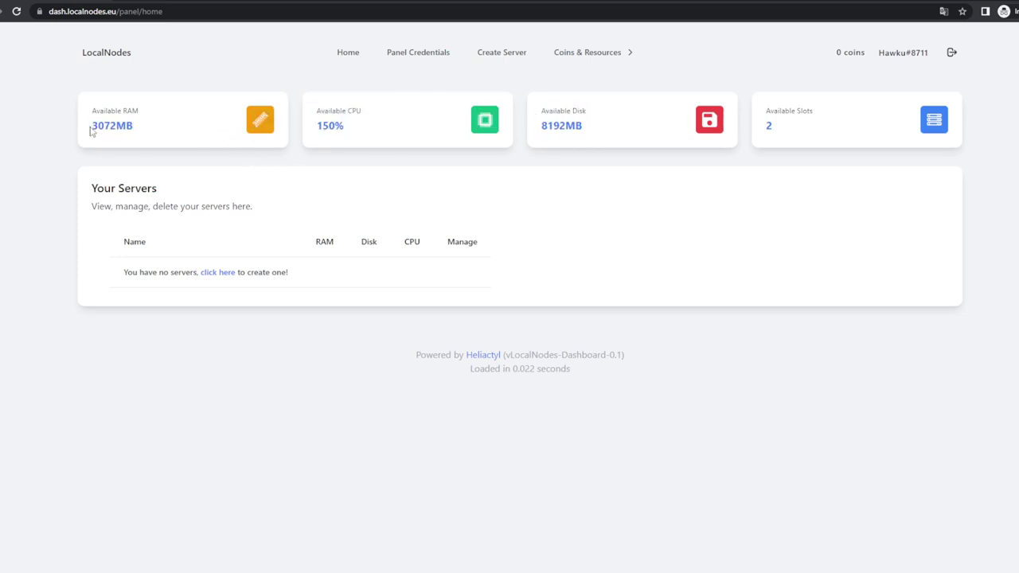
pyautogui.moveTo(92, 129); pyautogui.dragTo(149, 131)
pyautogui.click(151, 130)
pyautogui.doubleClick(336, 132)
pyautogui.click(354, 130)
pyautogui.moveTo(344, 128); pyautogui.dragTo(313, 130)
pyautogui.doubleClick(539, 132)
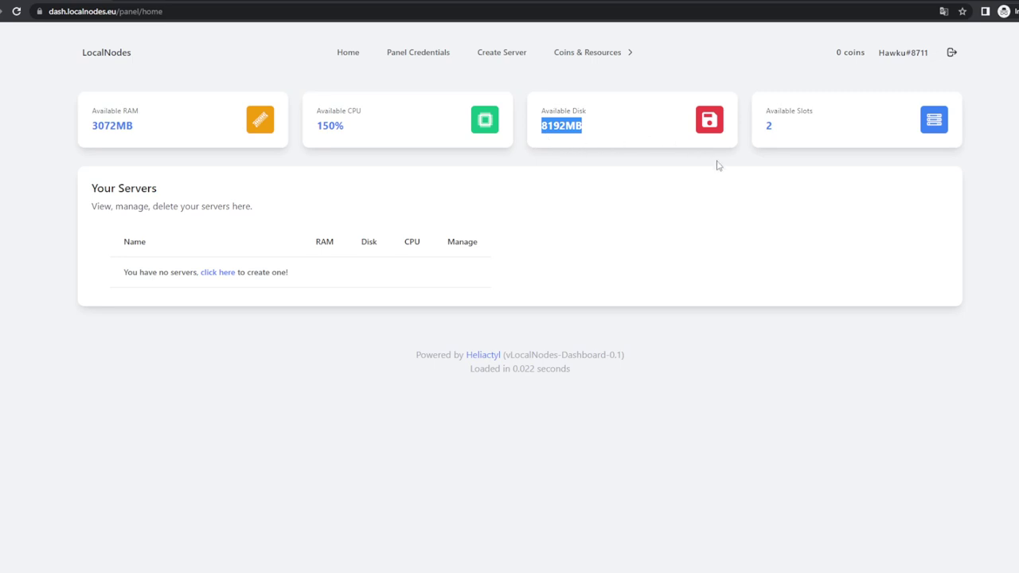
pyautogui.moveTo(787, 133); pyautogui.dragTo(751, 136)
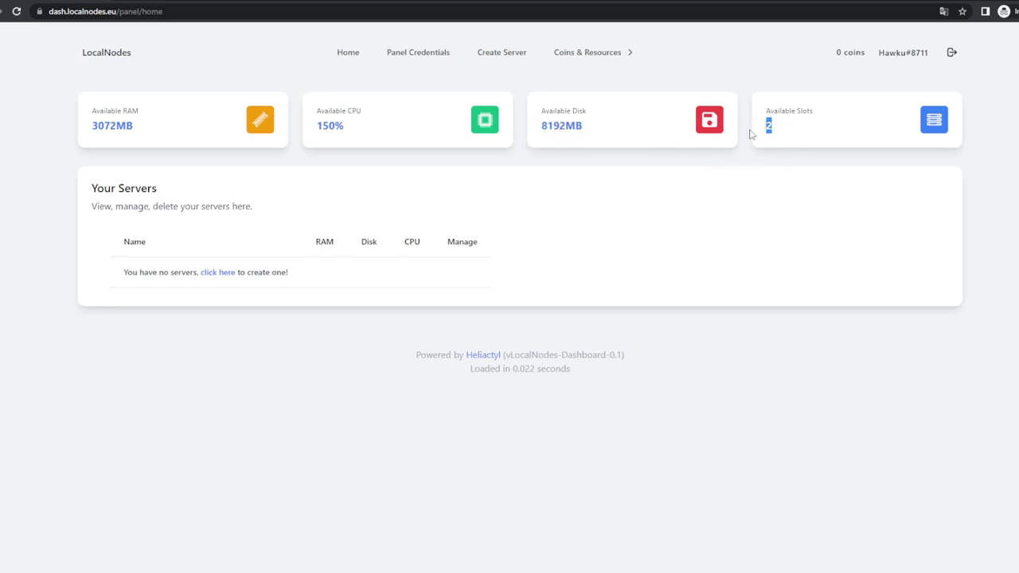
pyautogui.click(690, 171)
# View the AFK page for earning coins and examine the offers in the Resources Store.
pyautogui.click(596, 52)
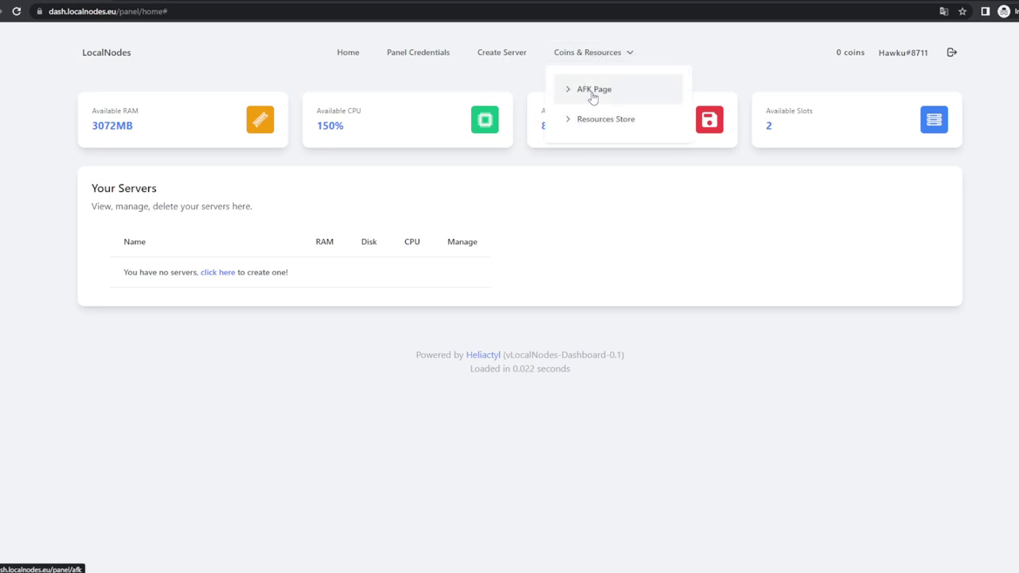
pyautogui.click(592, 94)
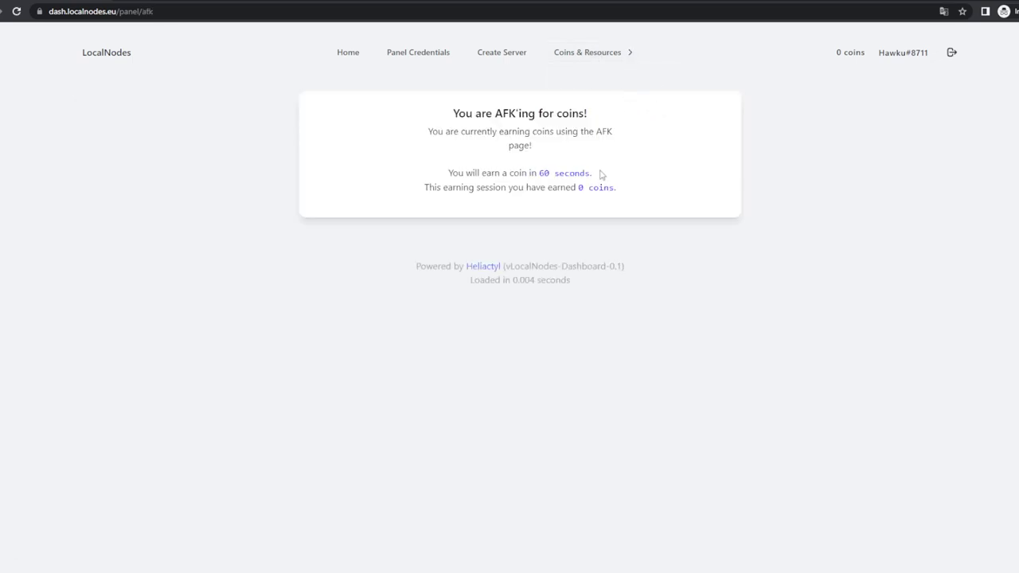
pyautogui.click(611, 56)
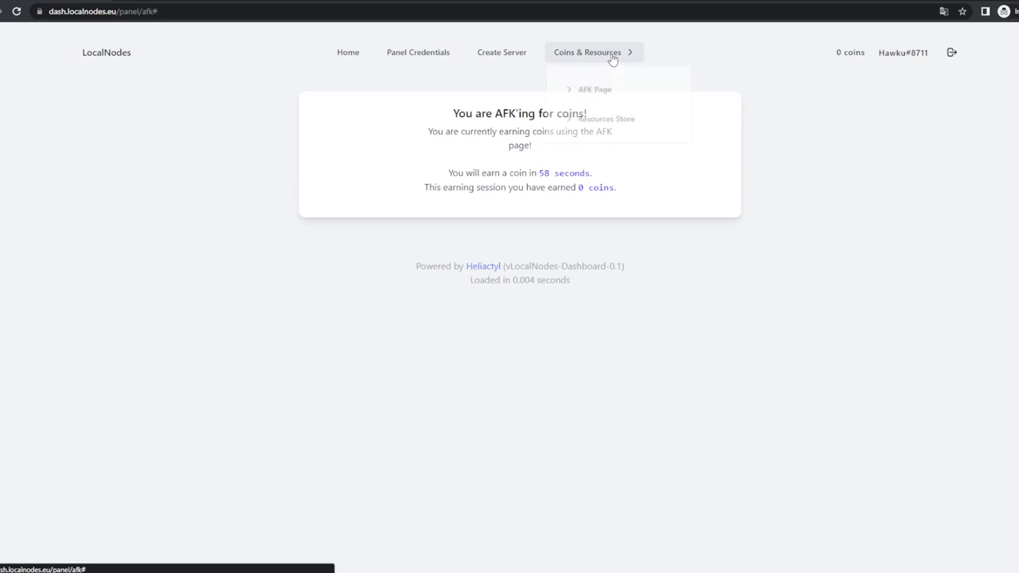
pyautogui.click(631, 121)
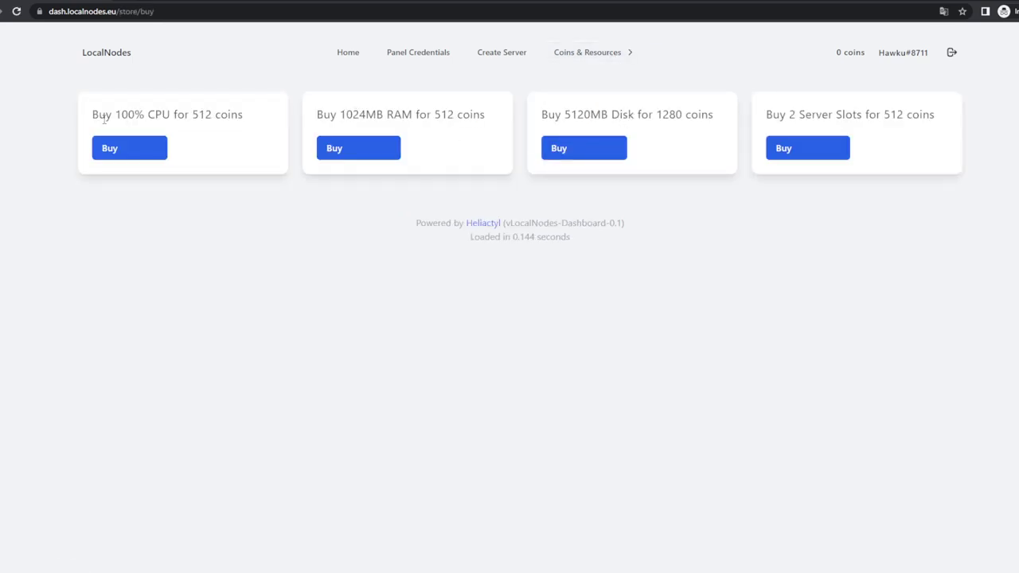
pyautogui.moveTo(81, 116); pyautogui.dragTo(941, 124)
pyautogui.click(941, 124)
# Open the server creation form from the home page and name the new server MyFavoriteSMP.
pyautogui.click(355, 57)
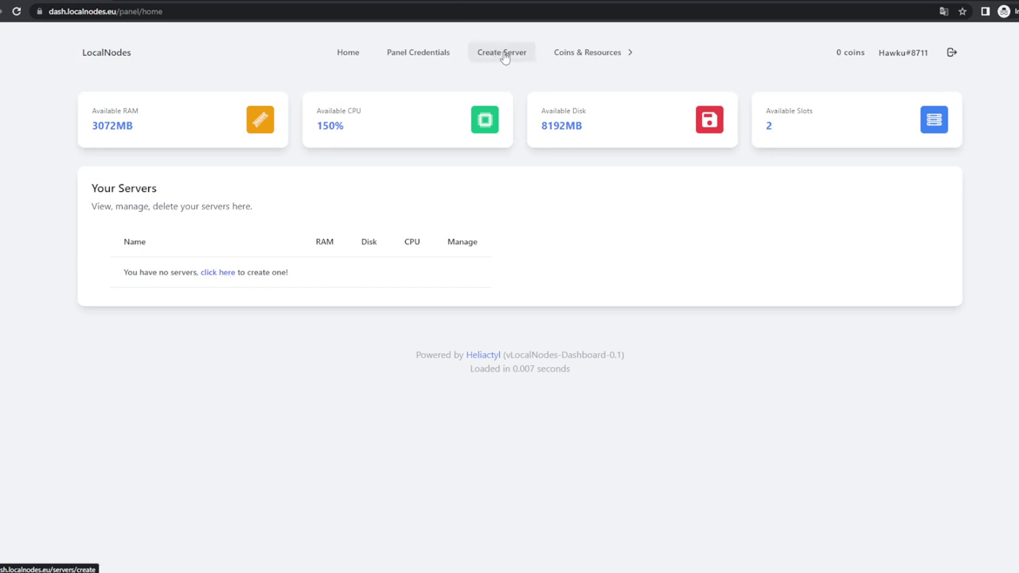
pyautogui.click(214, 279)
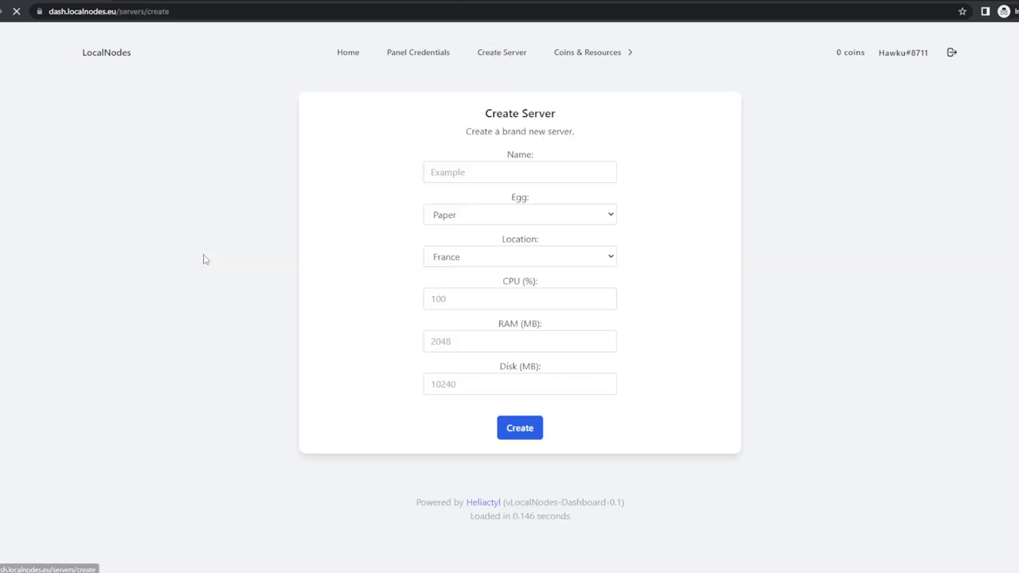
pyautogui.click(464, 173)
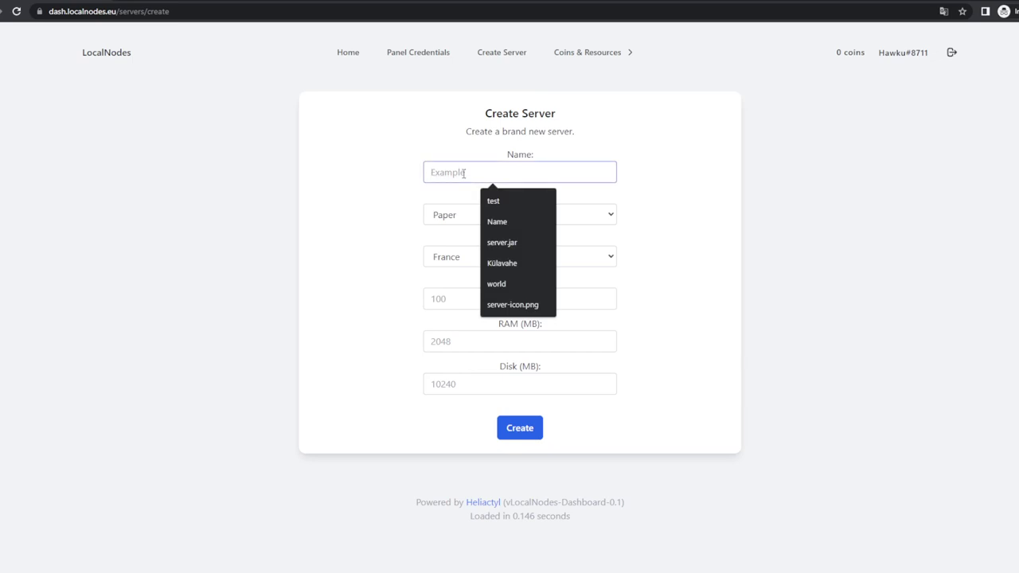
pyautogui.write('idk')
pyautogui.press('BackSpace')
pyautogui.press('BackSpace')
pyautogui.press('BackSpace')
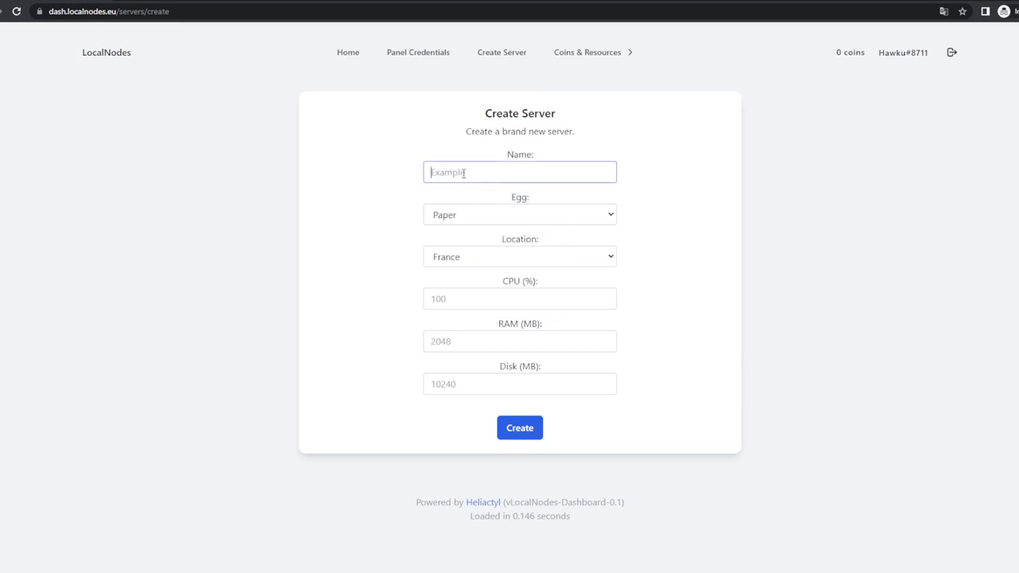
pyautogui.write('MyFavoriteSMP')
# Choose the Vanilla Minecraft egg and keep France as the location for the new server.
pyautogui.click(498, 214)
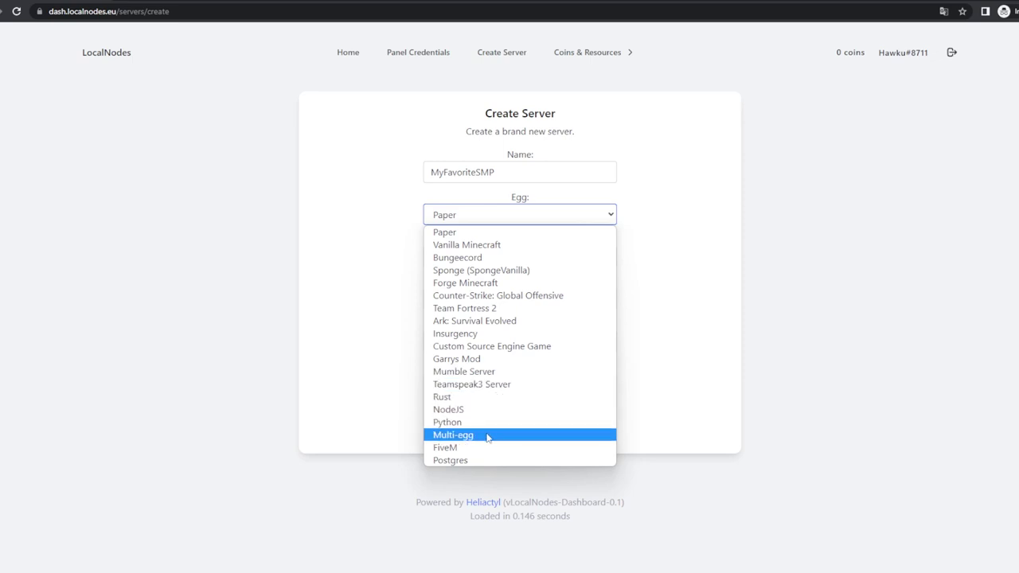
pyautogui.click(510, 245)
pyautogui.click(496, 259)
# Allocate 100% CPU, 2048 MB of RAM and 4096 MB of disk to the server and create it.
pyautogui.click(486, 298)
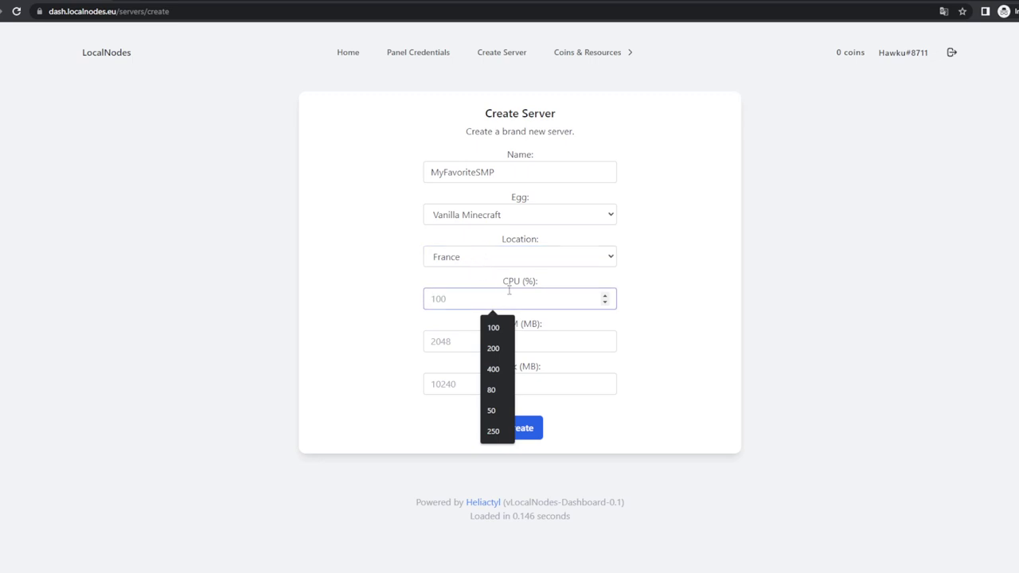
pyautogui.write('100')
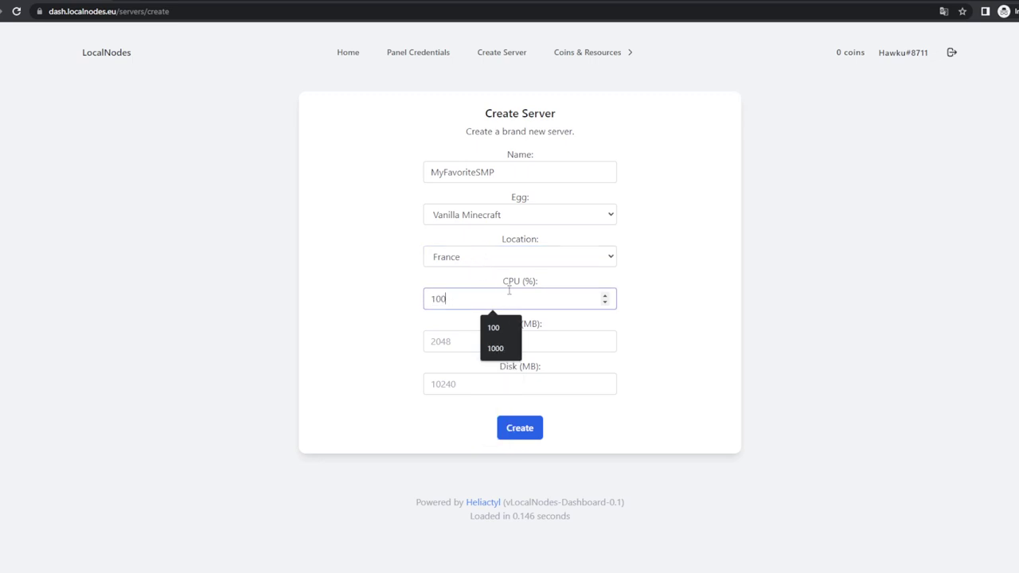
pyautogui.press('Tab')
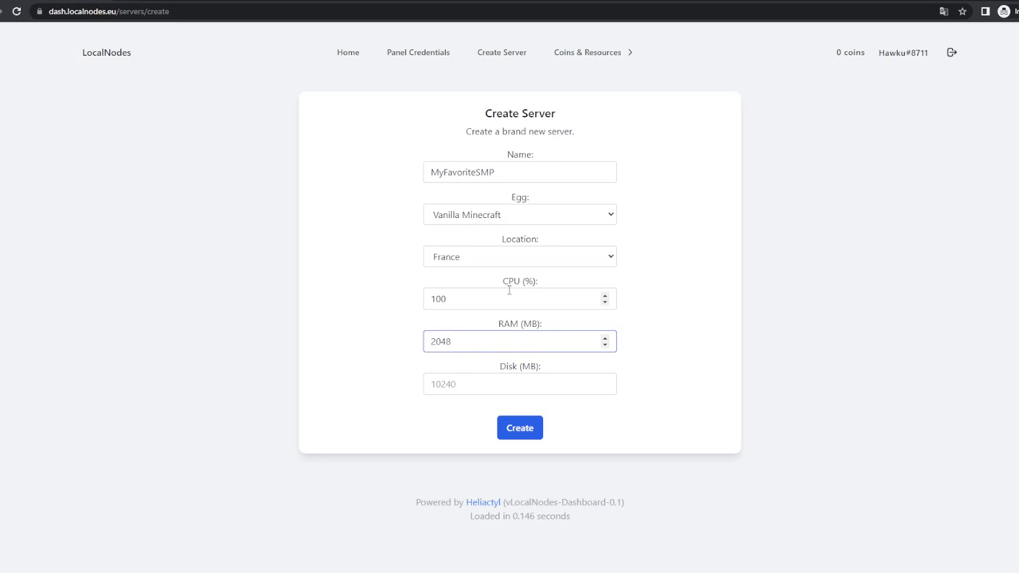
pyautogui.press('Tab')
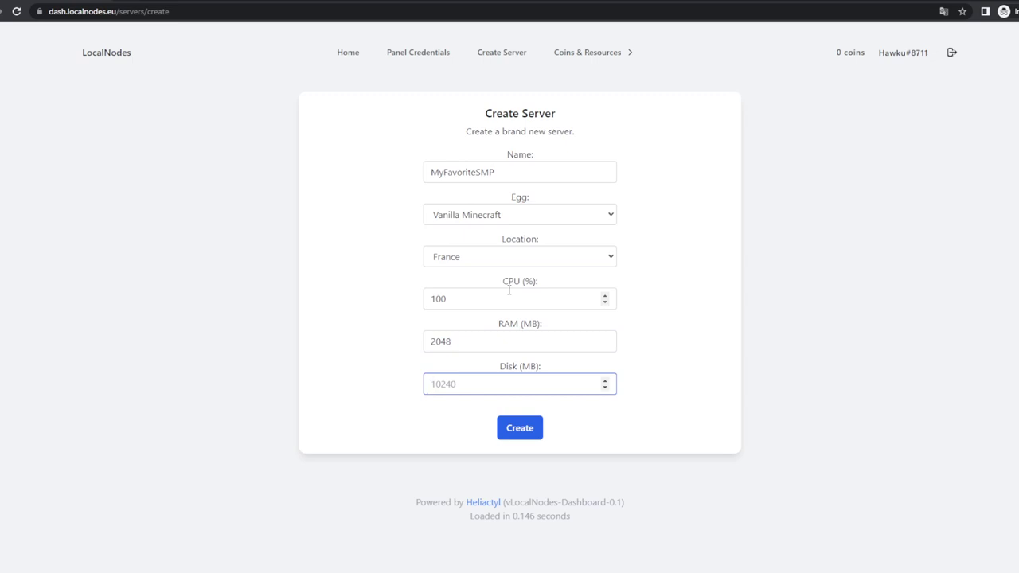
pyautogui.write('409')
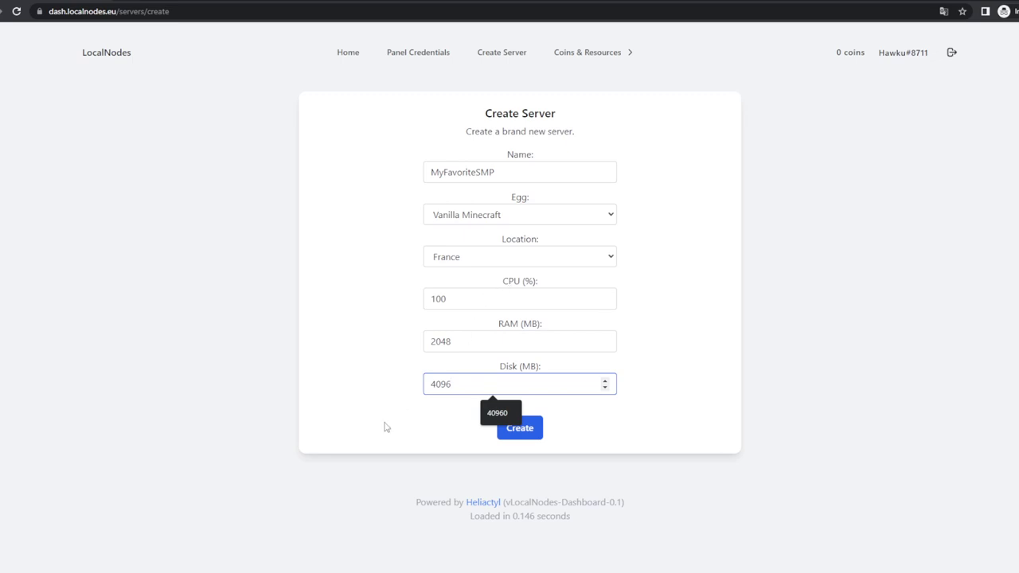
pyautogui.write('6')
pyautogui.click(535, 427)
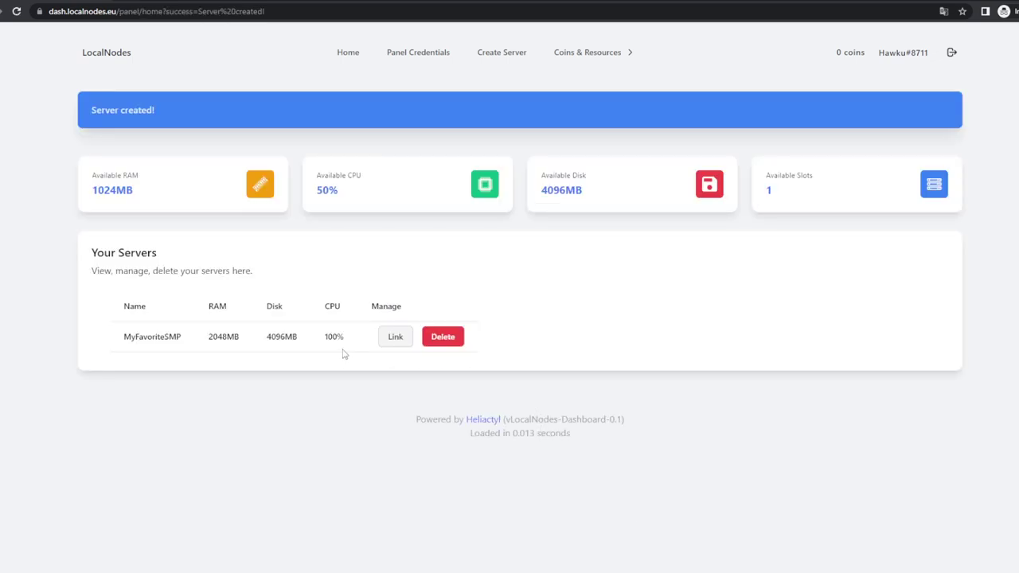
# Try to open the management panel of MyFavoriteSMP from the list of servers.
pyautogui.moveTo(241, 337); pyautogui.dragTo(107, 341)
pyautogui.click(106, 342)
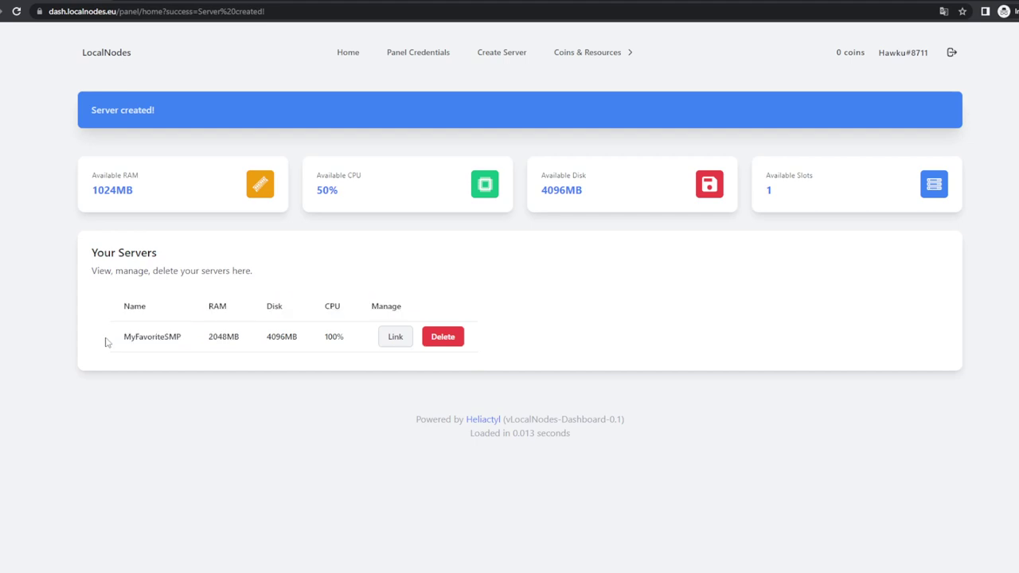
pyautogui.click(391, 340)
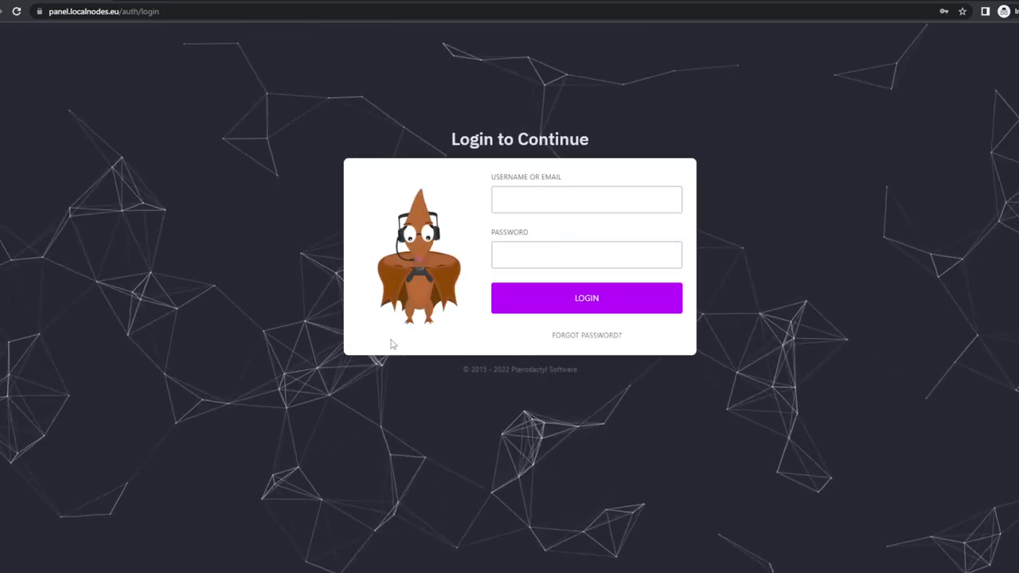
pyautogui.hotkey('alt', 'Left')
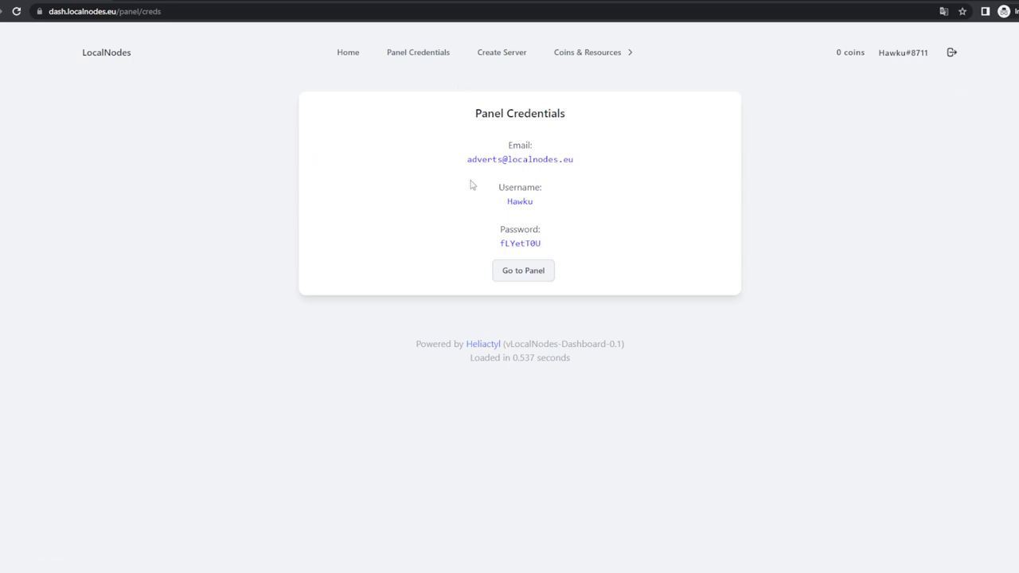
# Copy the account password shown in the panel credentials.
pyautogui.moveTo(496, 249); pyautogui.dragTo(553, 247)
pyautogui.rightClick(538, 243)
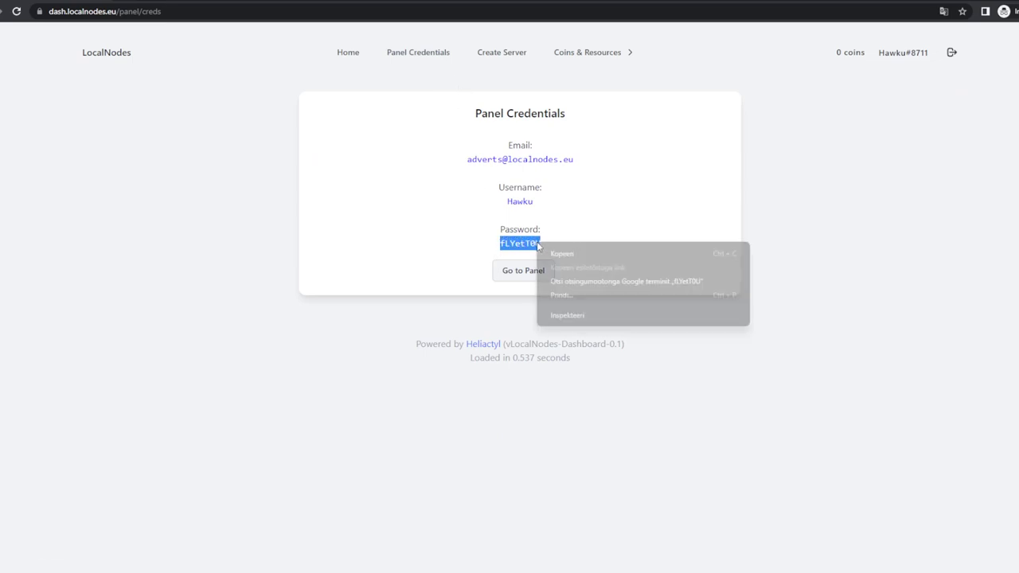
pyautogui.click(547, 251)
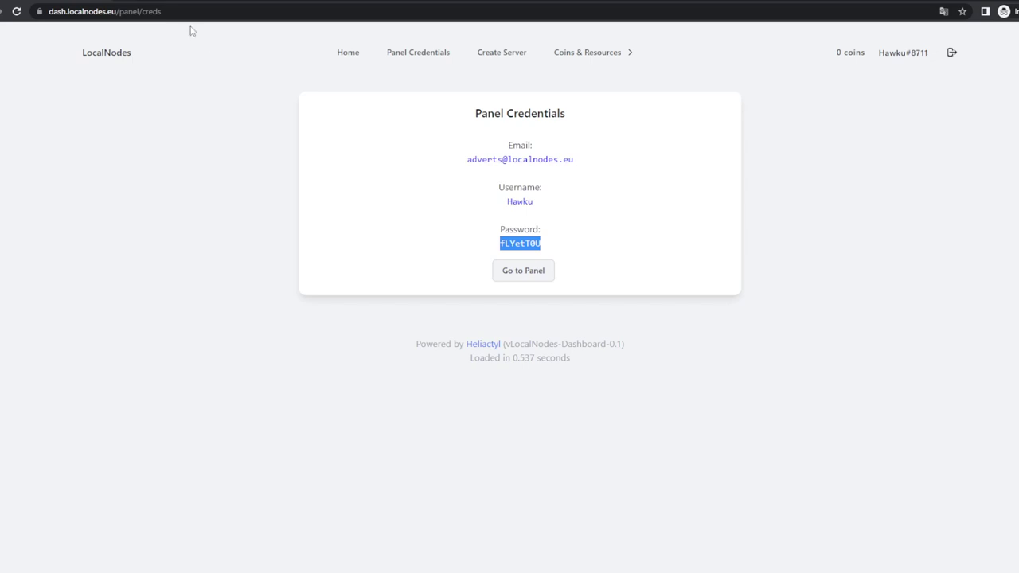
# Go to the server panel's login page, enter the username and the account password, and submit the login.
pyautogui.click(523, 271)
pyautogui.click(558, 200)
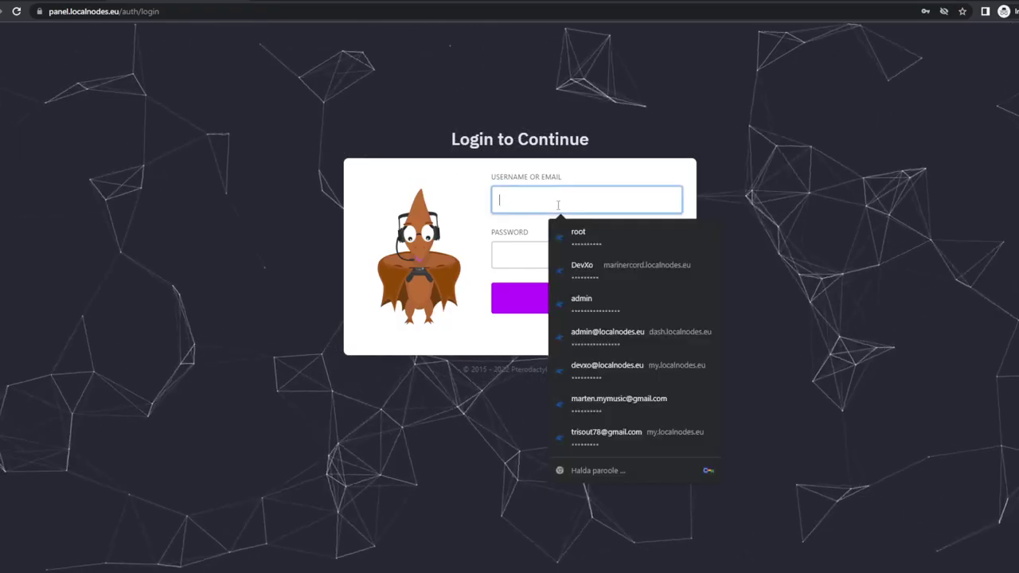
pyautogui.write('Hawku')
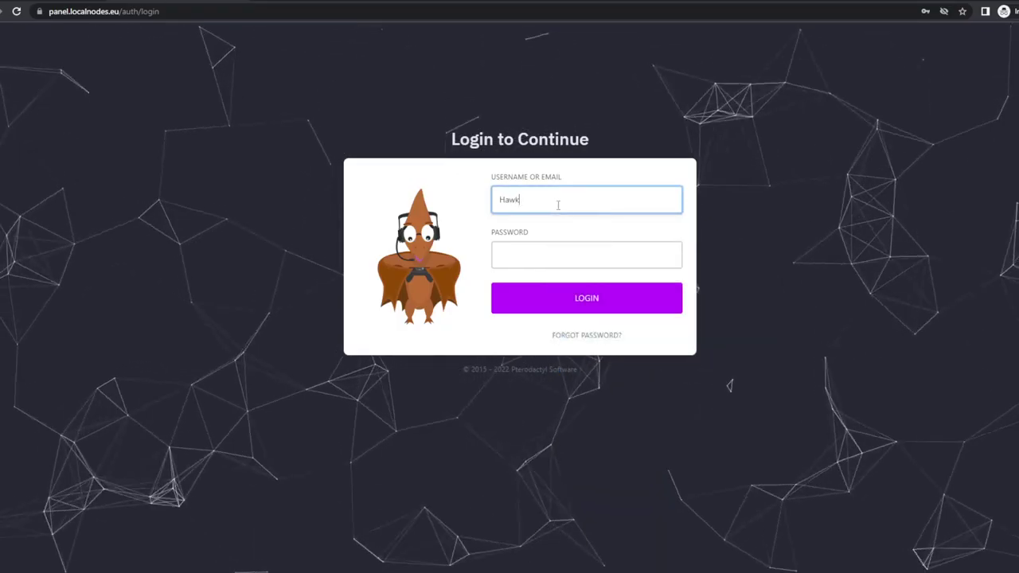
pyautogui.click(541, 254)
pyautogui.hotkey('ctrl', 'v')
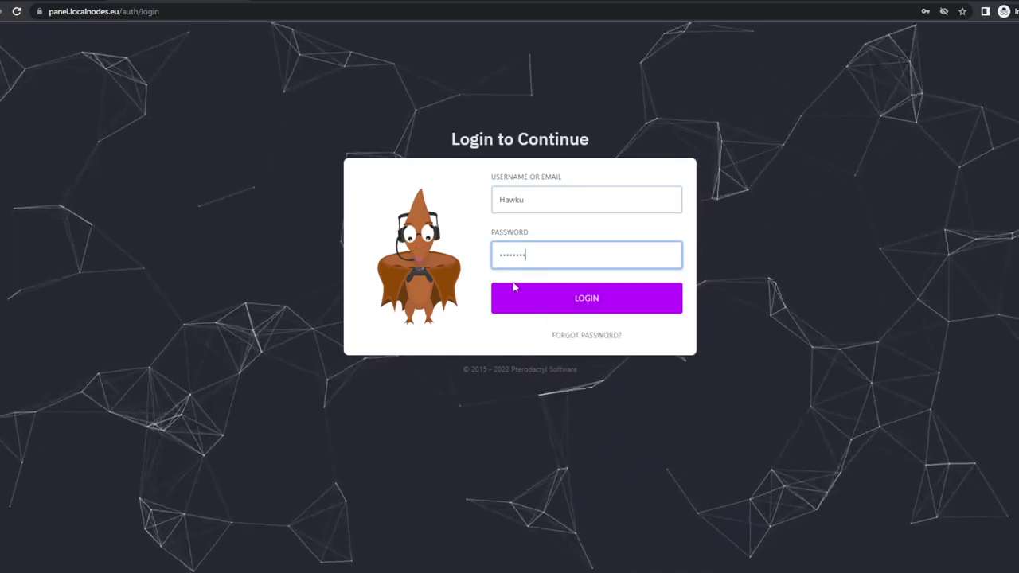
pyautogui.click(570, 298)
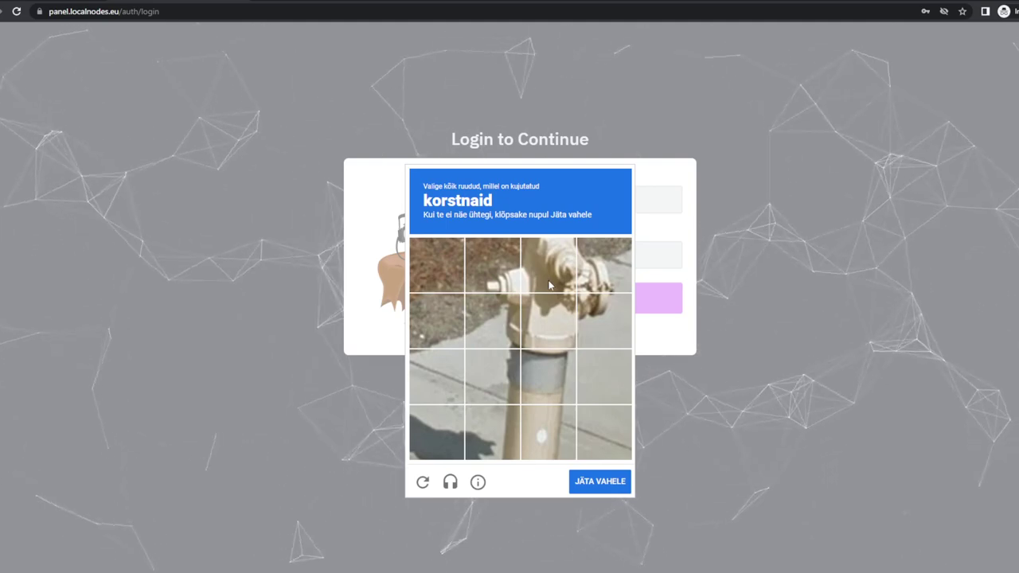
# Mark every image square containing the fire hydrant in the verification challenge and continue to the next image.
pyautogui.click(549, 274)
pyautogui.click(552, 315)
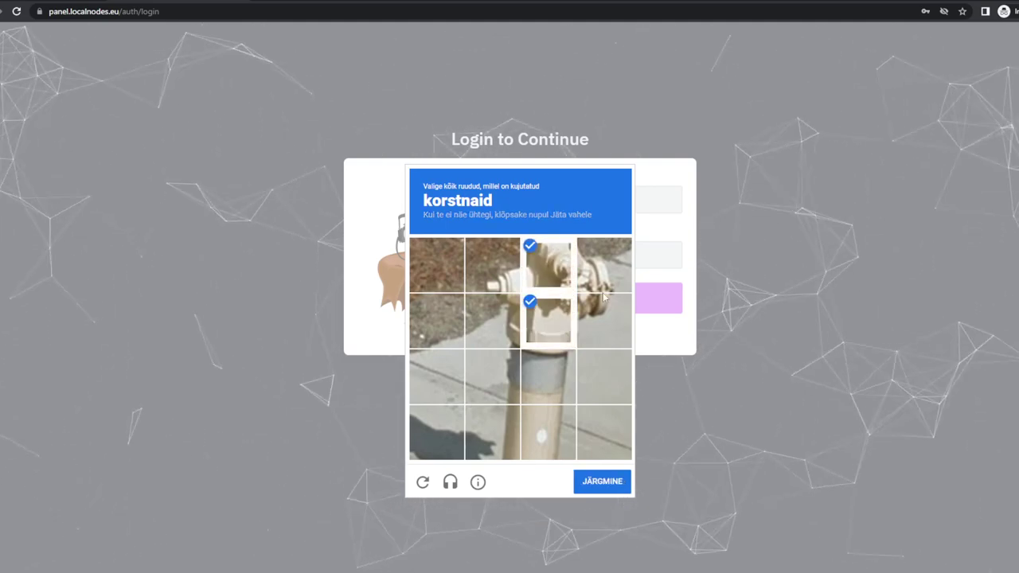
pyautogui.click(603, 268)
pyautogui.click(602, 322)
pyautogui.click(493, 265)
pyautogui.click(492, 321)
pyautogui.click(548, 376)
pyautogui.click(548, 432)
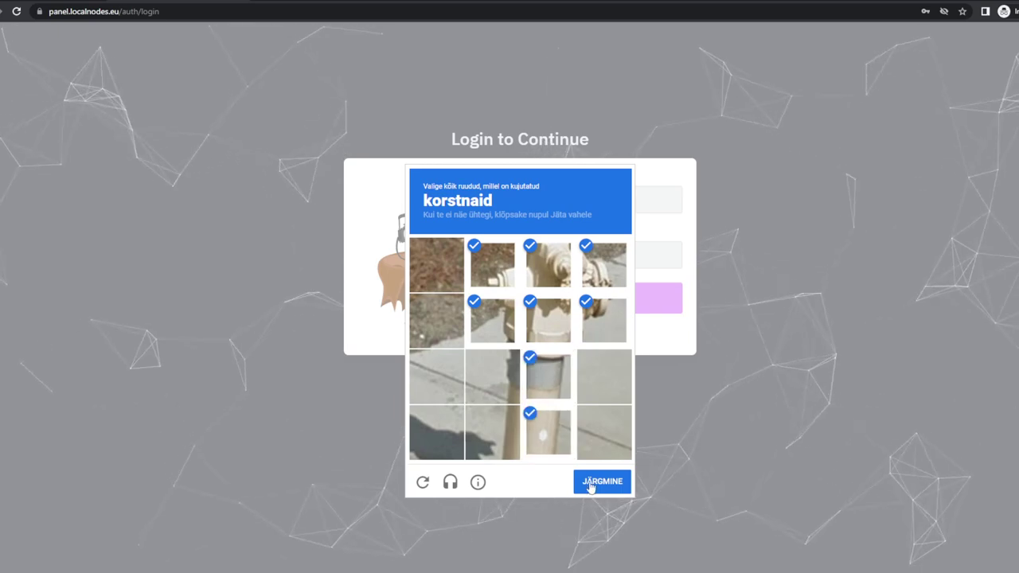
pyautogui.click(599, 484)
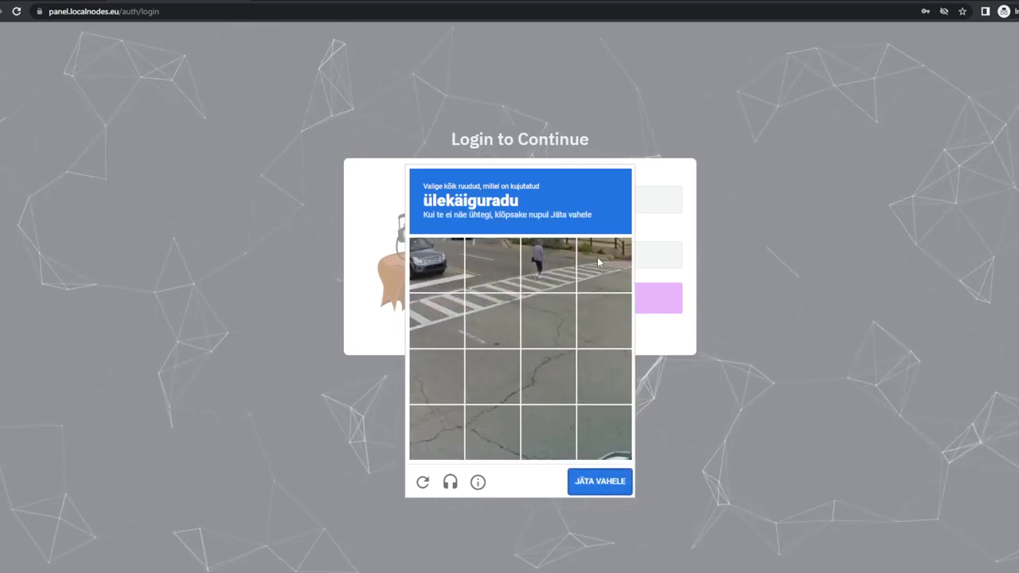
# Mark every image square containing the crosswalk in the verification challenge and submit the answer.
pyautogui.click(601, 263)
pyautogui.click(543, 280)
pyautogui.click(493, 314)
pyautogui.click(492, 265)
pyautogui.click(439, 322)
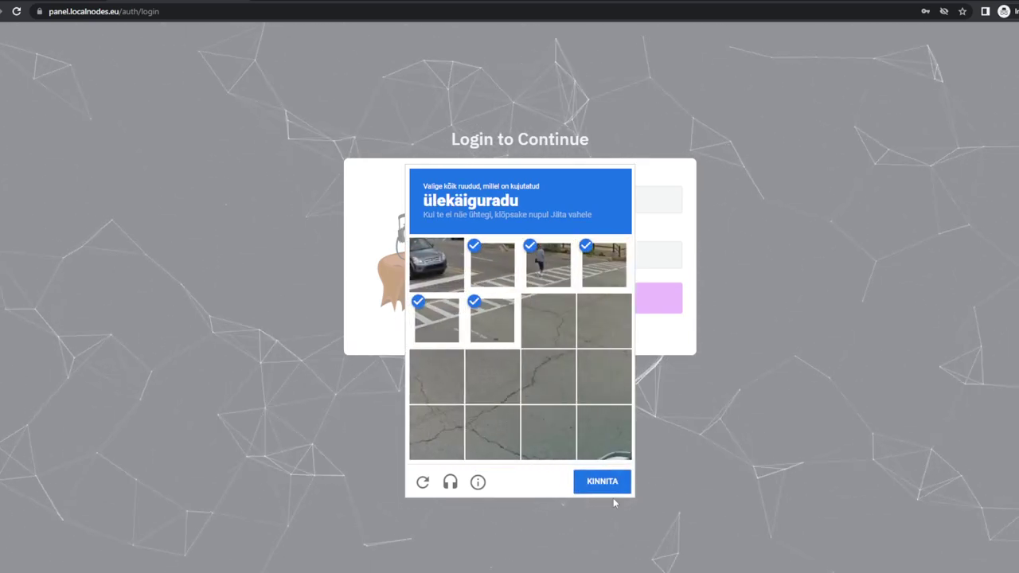
pyautogui.click(615, 493)
pyautogui.click(581, 276)
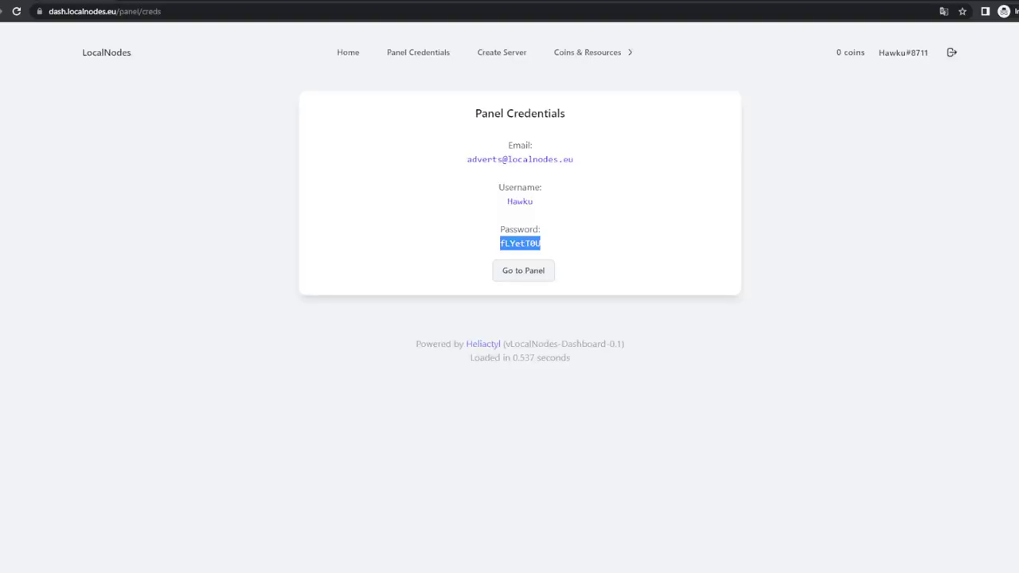
# Copy the account email from the panel credentials, enter it in place of the username on the login form, and submit the login.
pyautogui.tripleClick(522, 161)
pyautogui.rightClick(521, 166)
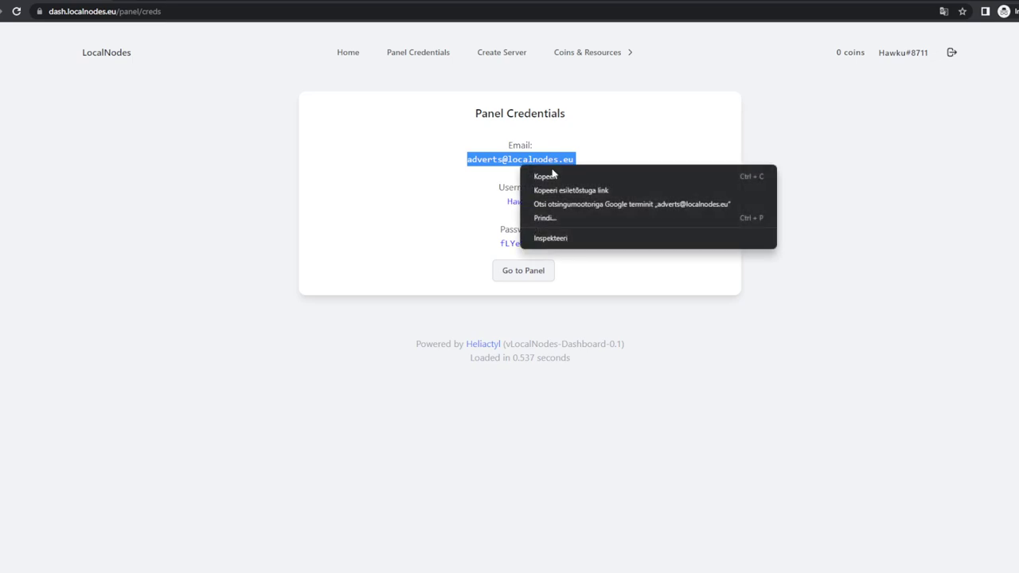
pyautogui.click(544, 177)
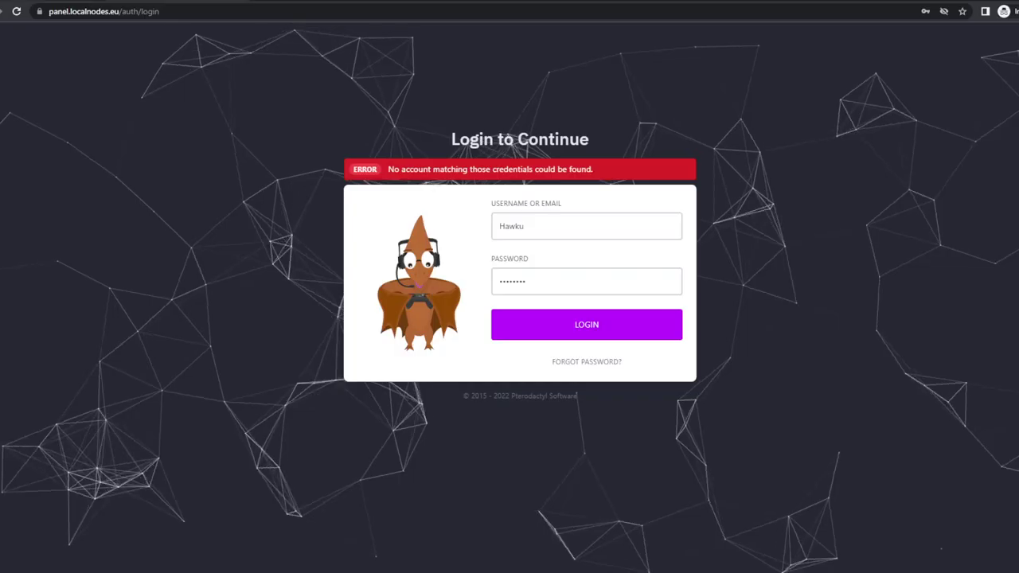
pyautogui.tripleClick(588, 217)
pyautogui.hotkey('ctrl', 'v')
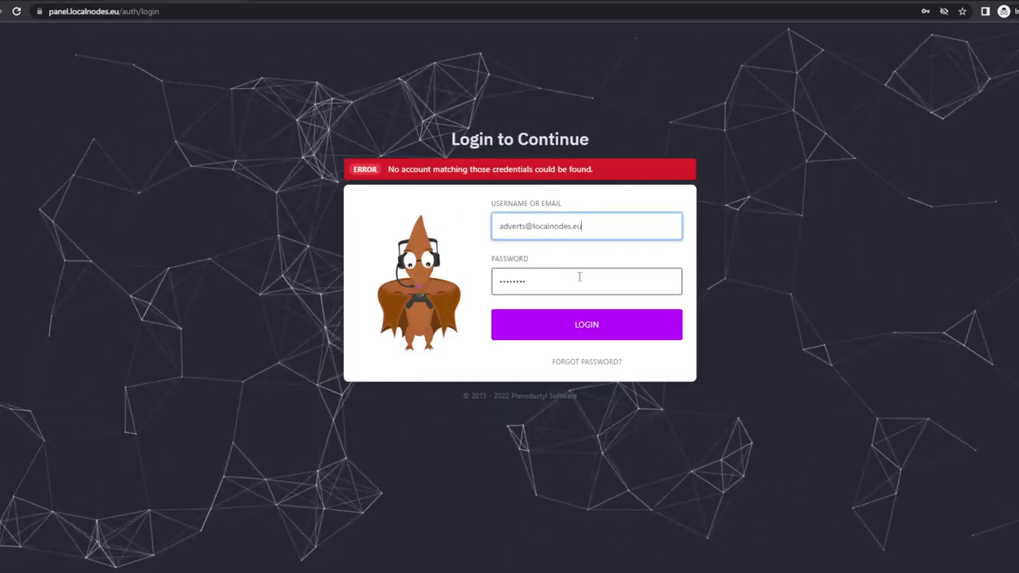
pyautogui.click(589, 326)
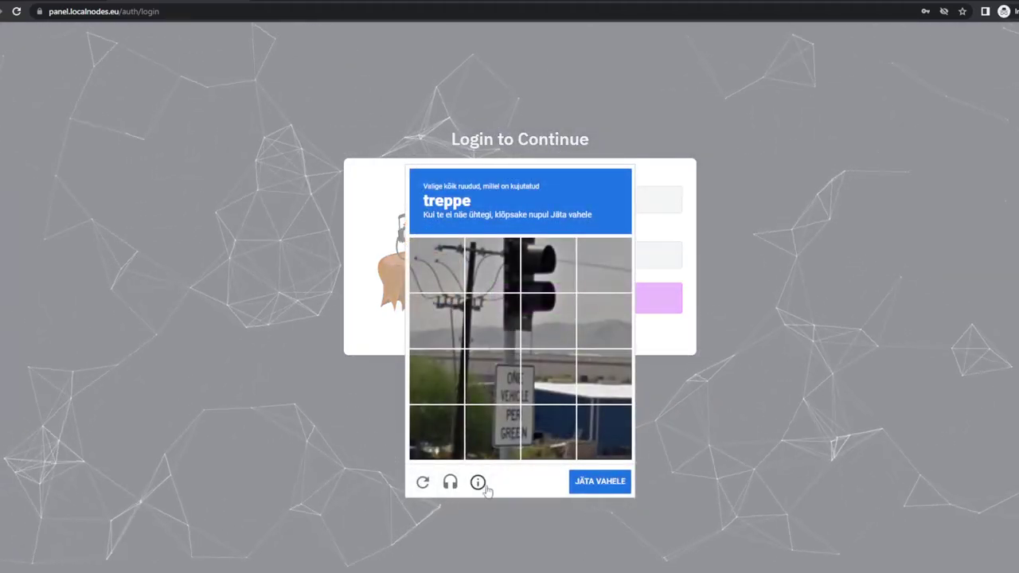
# Replace the stairs verification challenge with a new one, mark every picture showing mountains or hills, and submit the answer.
pyautogui.click(423, 482)
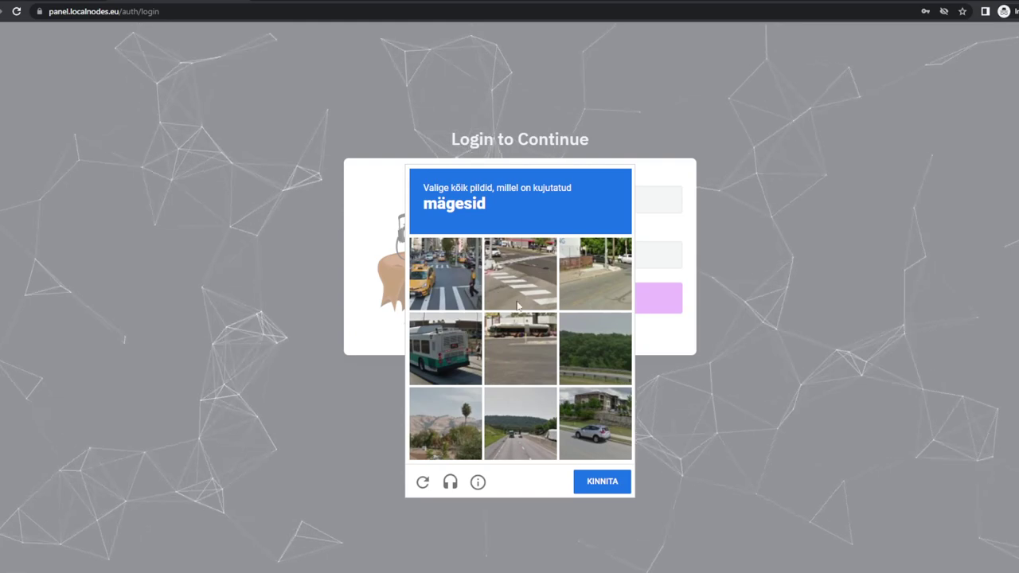
pyautogui.click(446, 423)
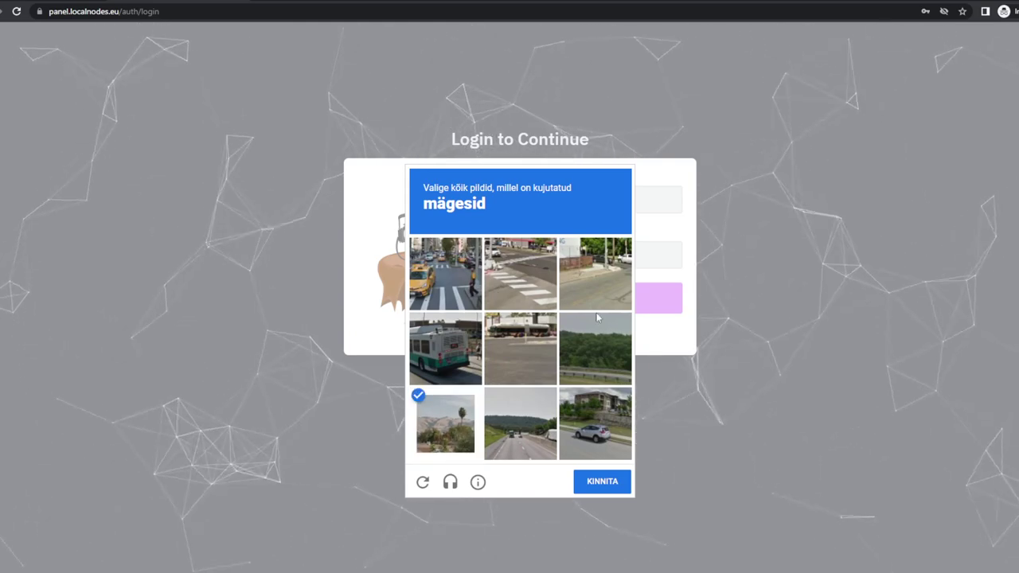
pyautogui.click(520, 423)
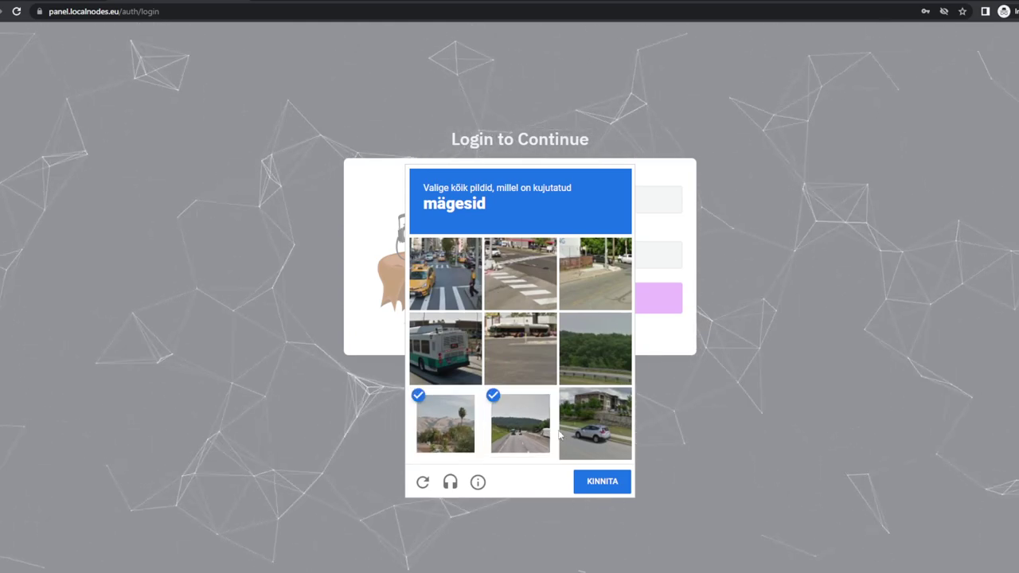
pyautogui.click(597, 348)
pyautogui.click(602, 482)
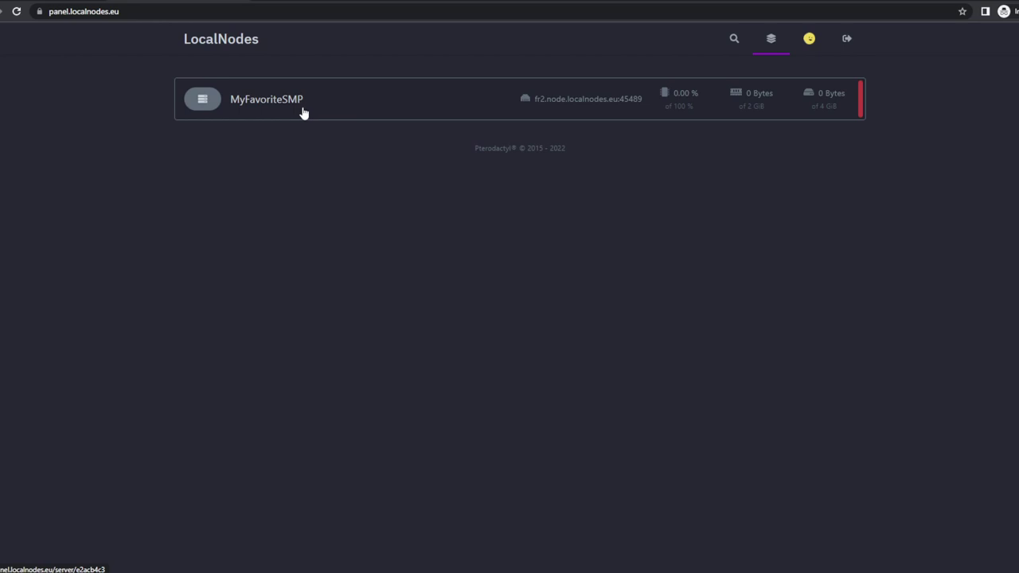
# Start the MyFavoriteSMP server from its console and accept the Minecraft EULA.
pyautogui.click(255, 101)
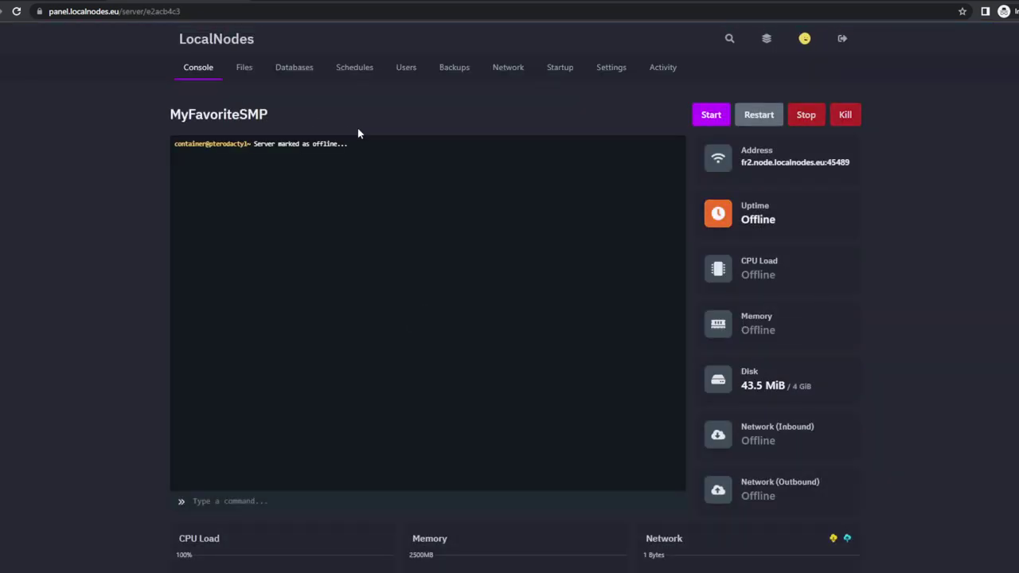
pyautogui.click(705, 116)
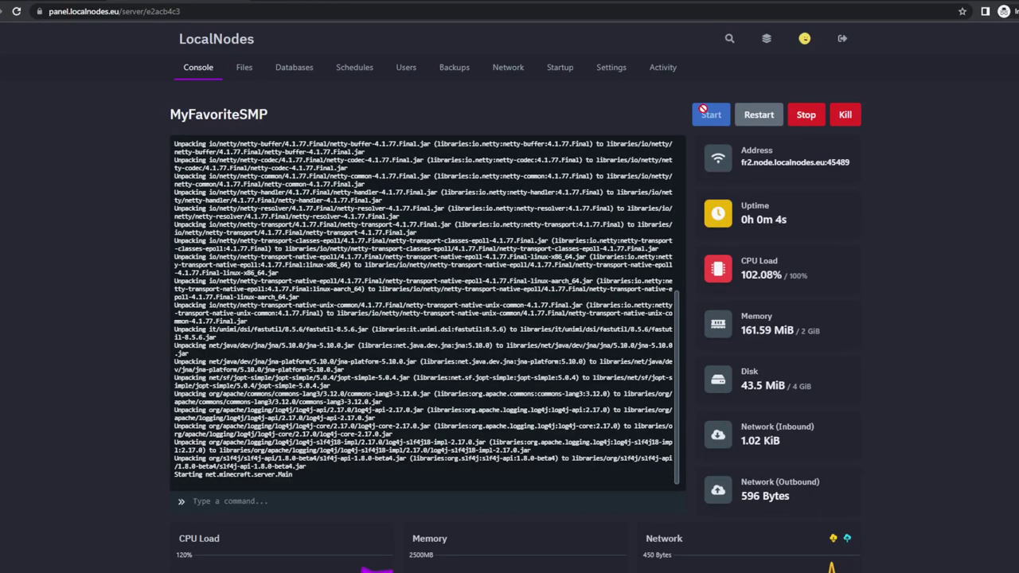
pyautogui.scroll(-2, 879, 167)
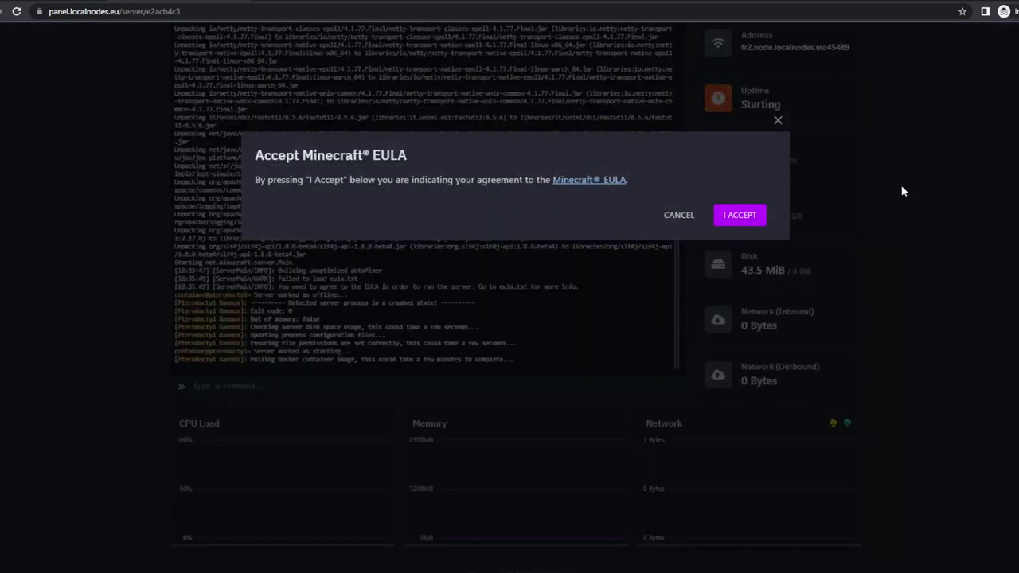
pyautogui.click(758, 216)
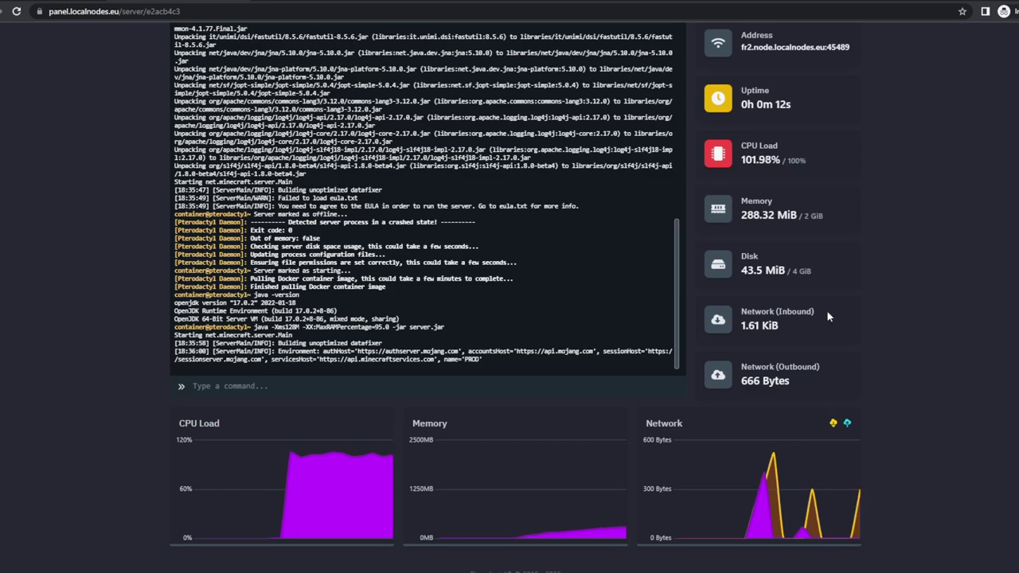
pyautogui.scroll(1, 826, 299)
pyautogui.scroll(-1, 825, 292)
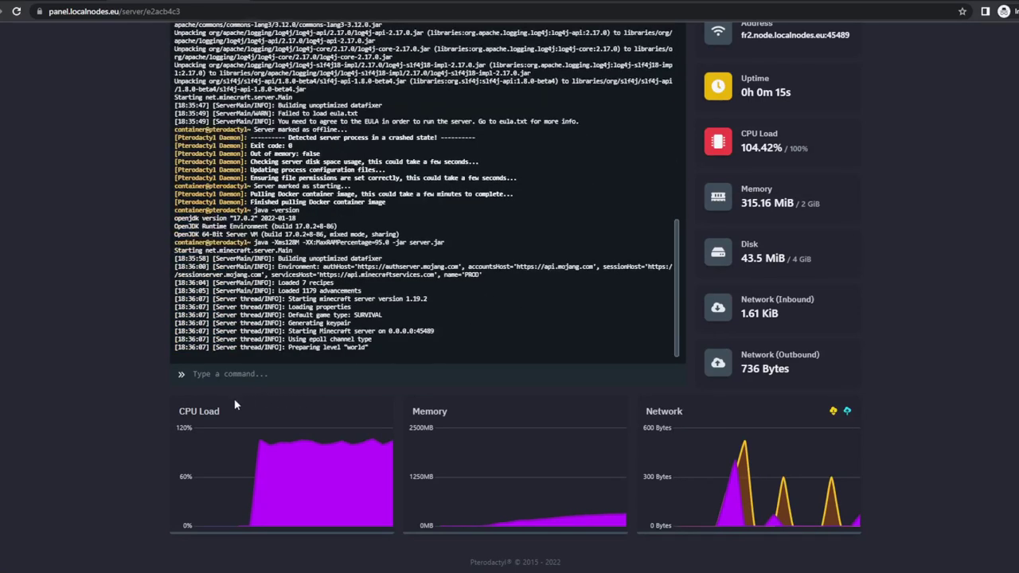
pyautogui.scroll(1, 76, 382)
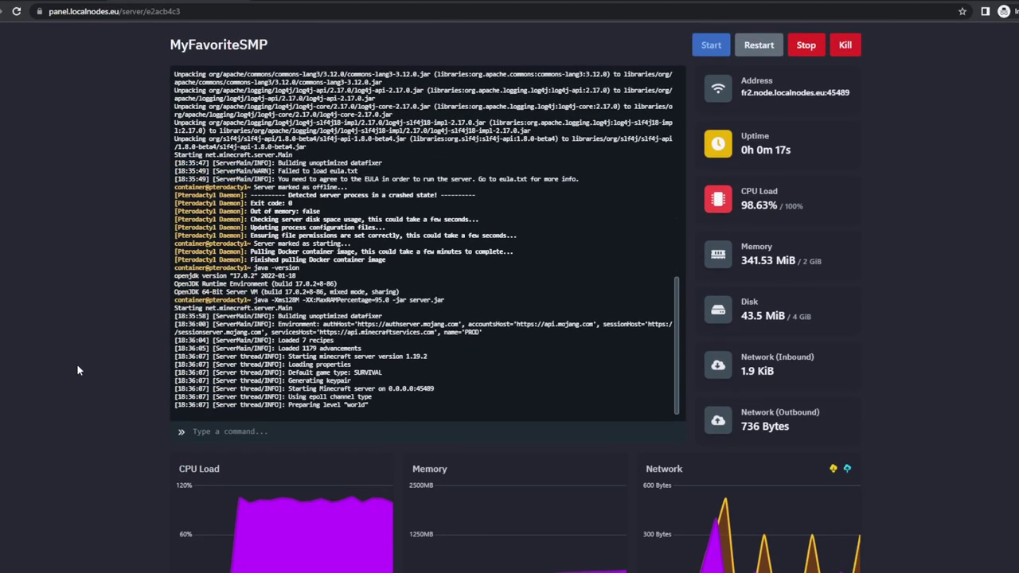